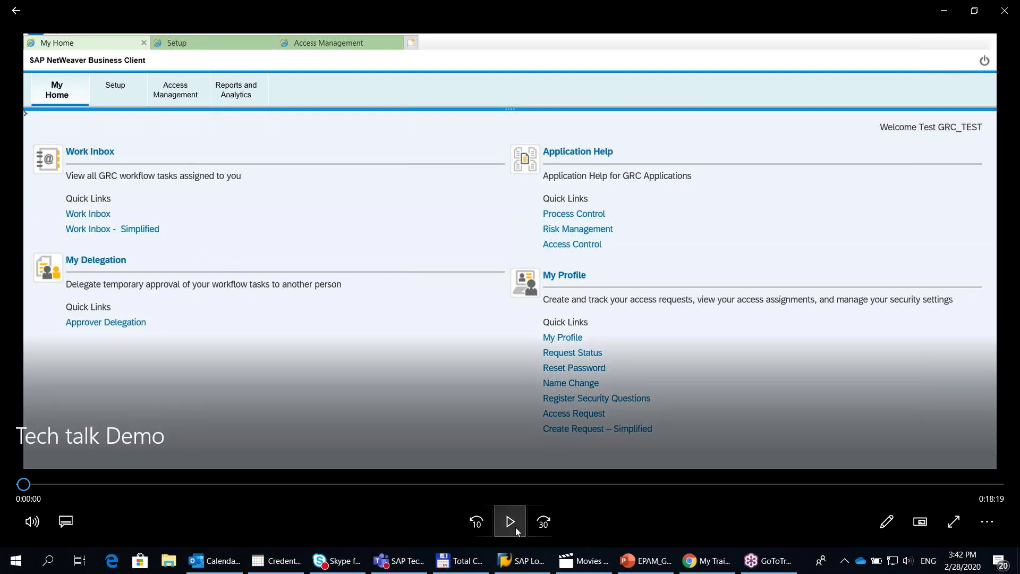
# - Start playing the Tech talk Demo video and open the single role ZGRC_SOD from the role maintenance list
pyautogui.click(515, 528)
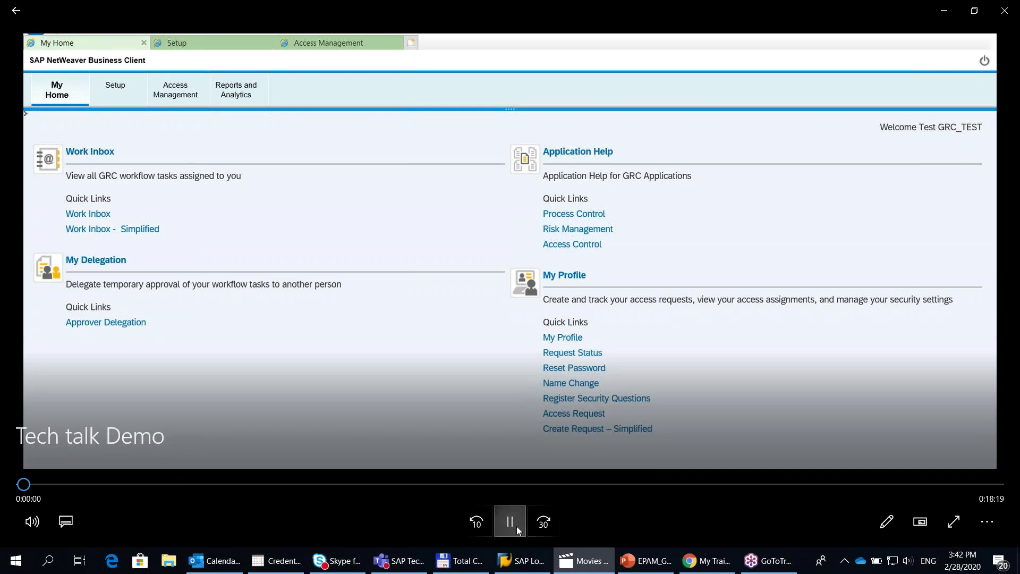
pyautogui.moveTo(498, 386)
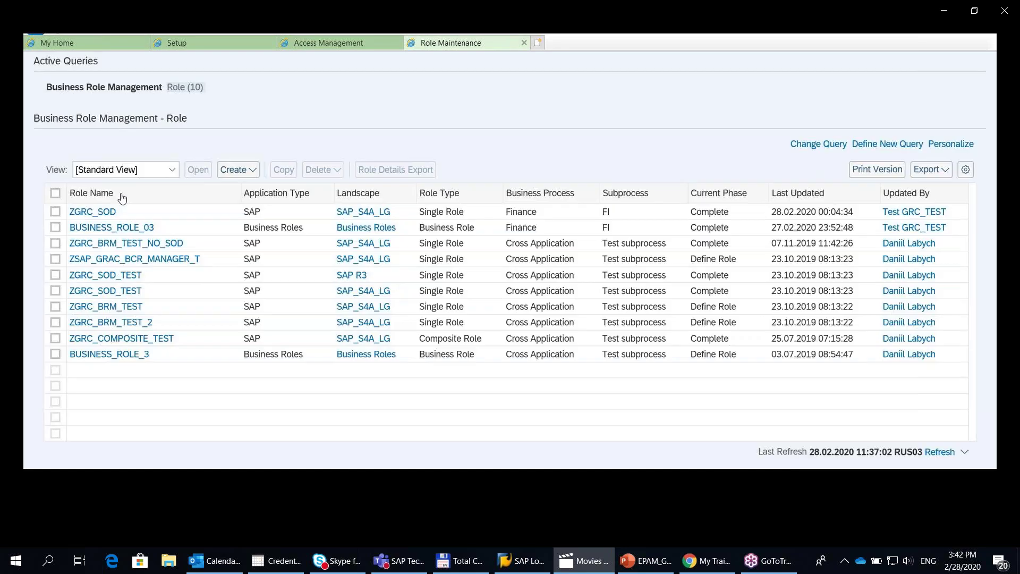
pyautogui.click(55, 212)
pyautogui.click(197, 170)
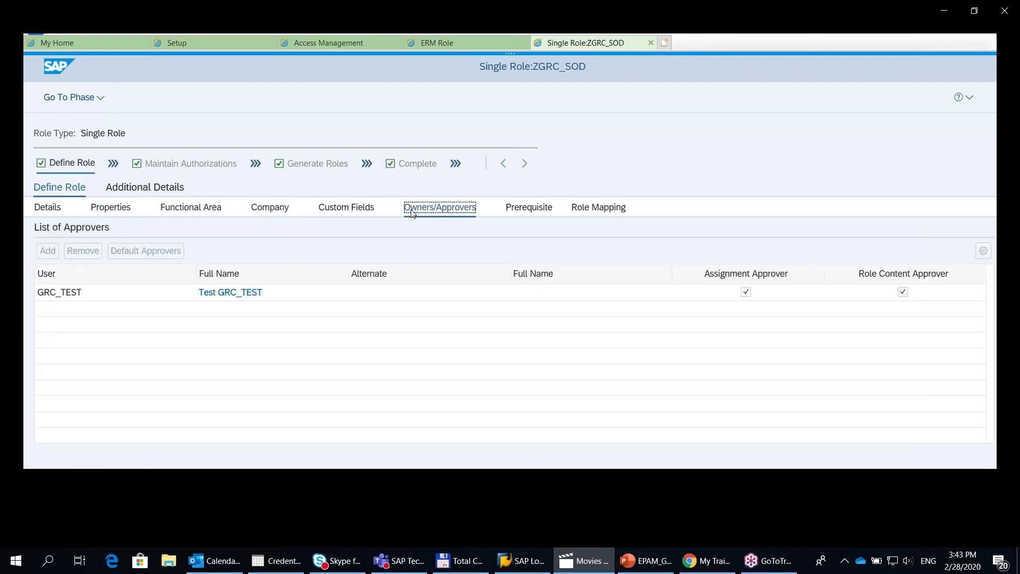
# - Pause the demo at the approver and prerequisite details of role ZGRC_SOD, and resume playback
pyautogui.moveTo(365, 253)
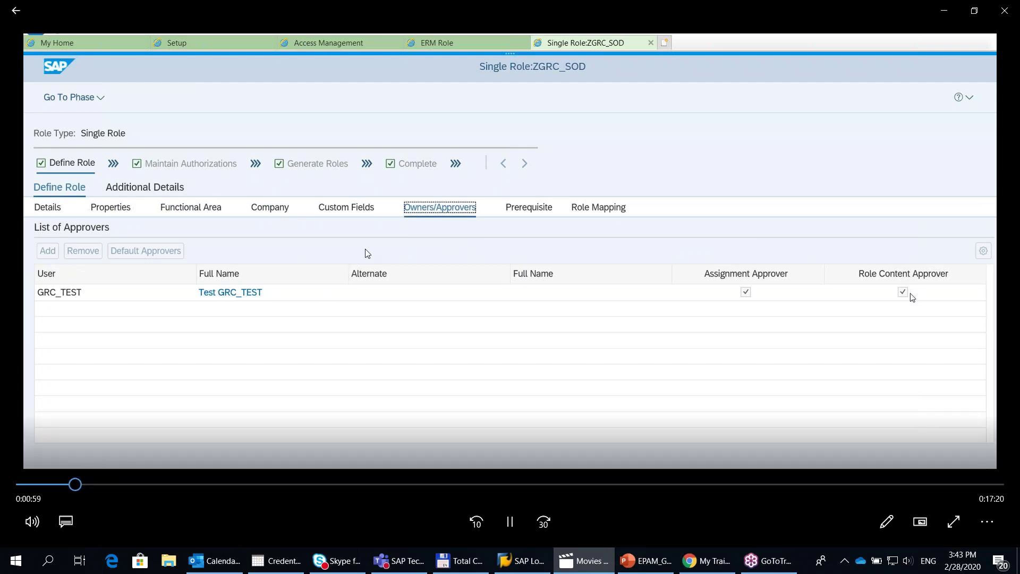
pyautogui.click(503, 523)
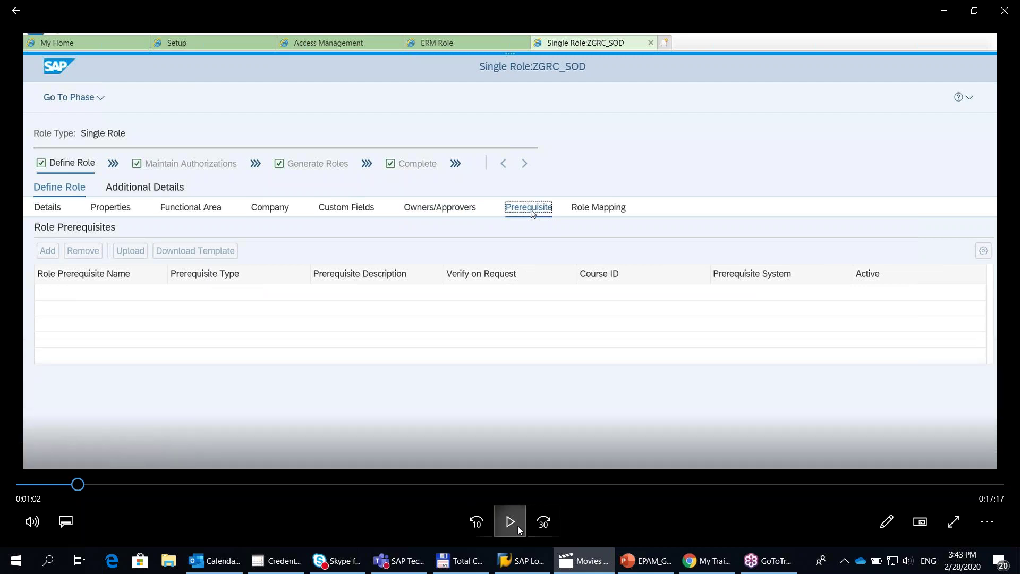
pyautogui.click(519, 529)
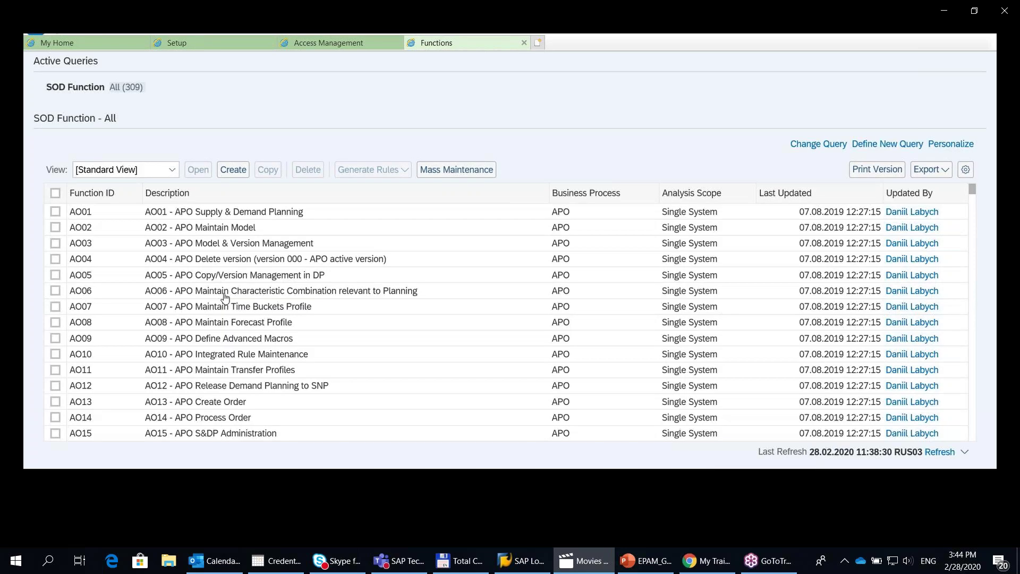
# - Find access risk F001, "Maintain fictitious GL account & hide activity via postings", in the SOD Risk list and open it
pyautogui.moveTo(244, 146)
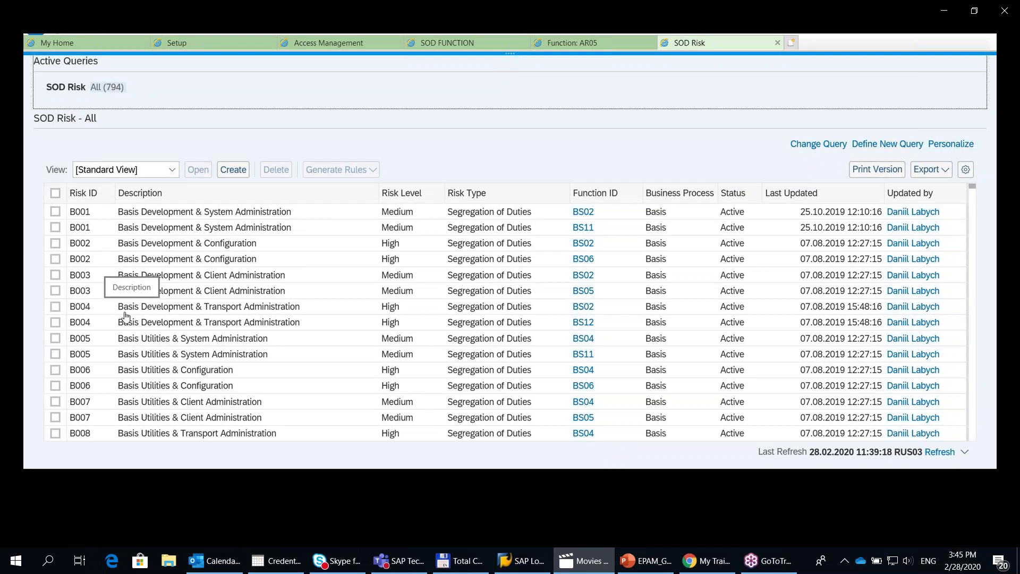
pyautogui.scroll(-3, 121, 319)
pyautogui.scroll(-1, 121, 319)
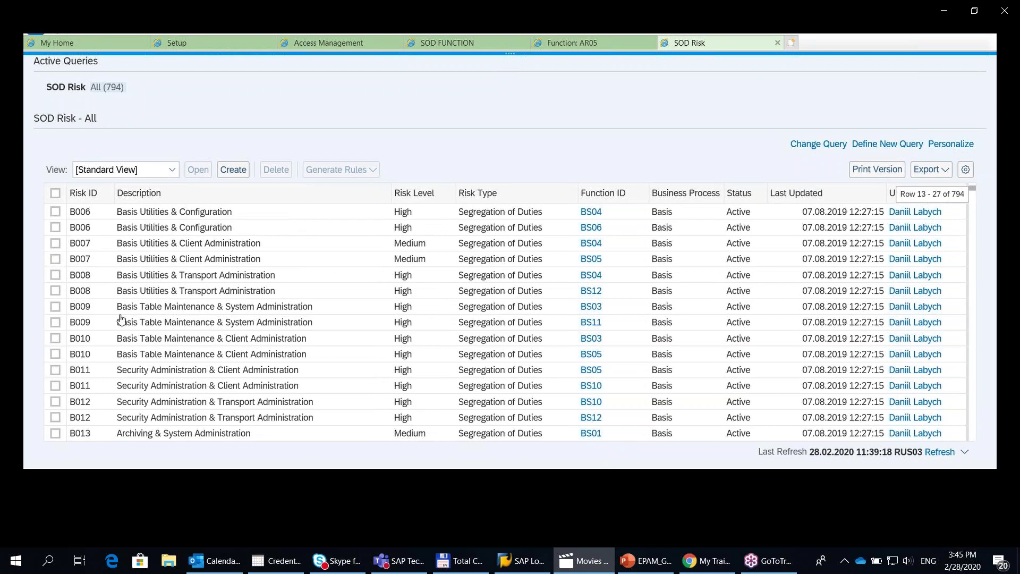
pyautogui.scroll(-5, 121, 319)
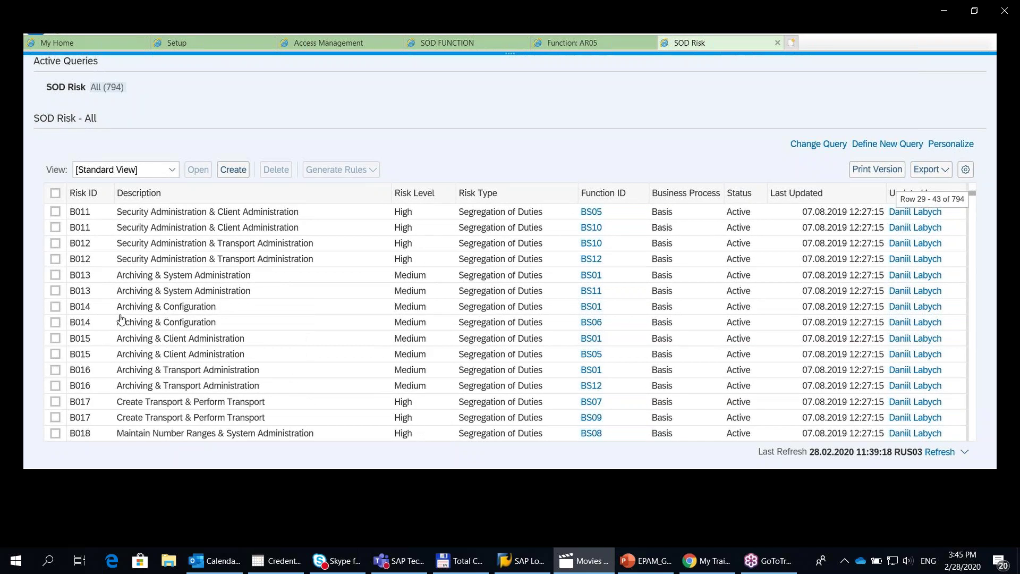
pyautogui.scroll(-3, 122, 319)
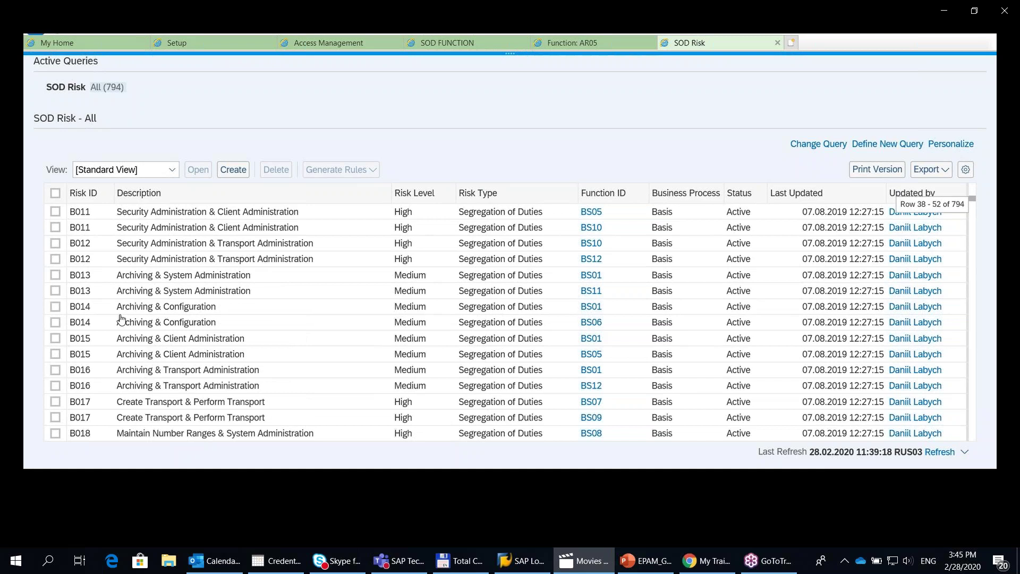
pyautogui.scroll(-2, 121, 319)
pyautogui.scroll(-1, 122, 319)
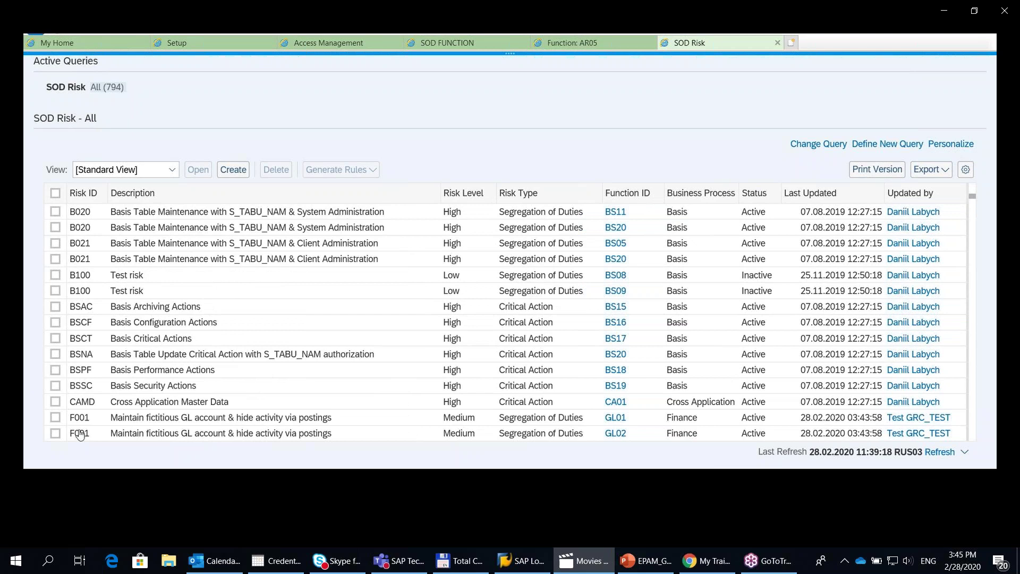
pyautogui.click(55, 419)
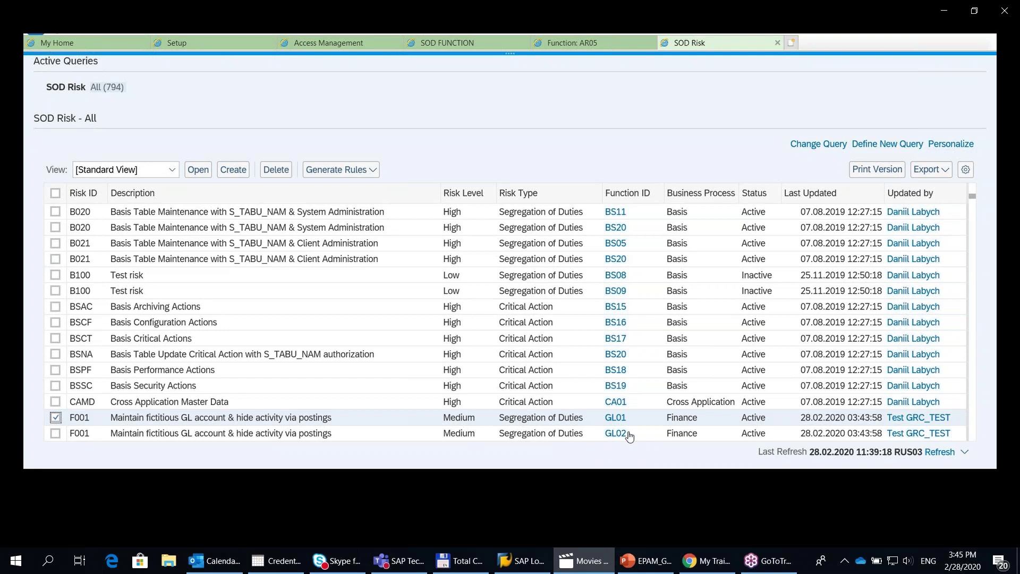
pyautogui.click(205, 170)
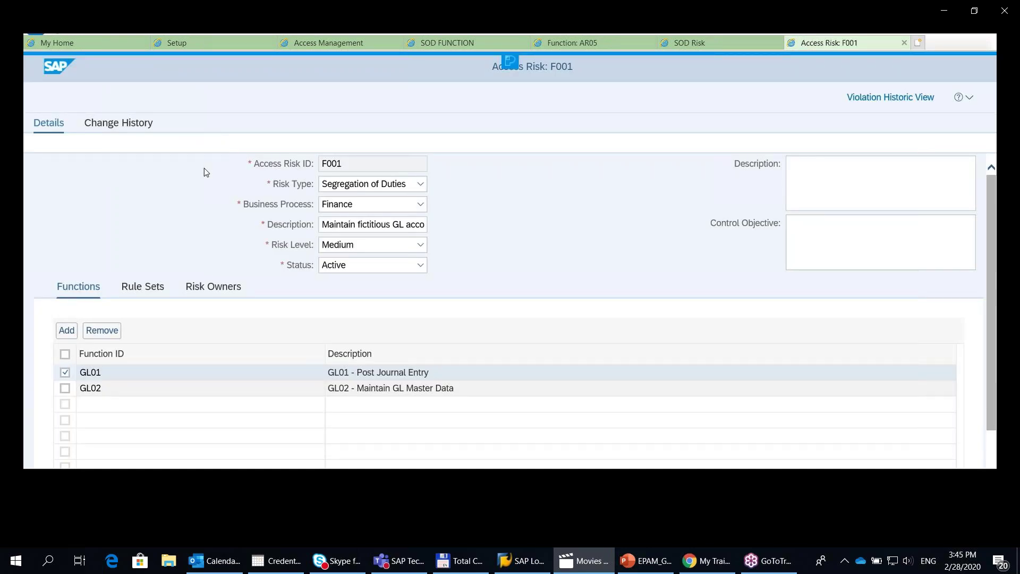
# - Review the rule sets and risk owners of access risk F001 and return to the SOD Risk list
pyautogui.click(149, 288)
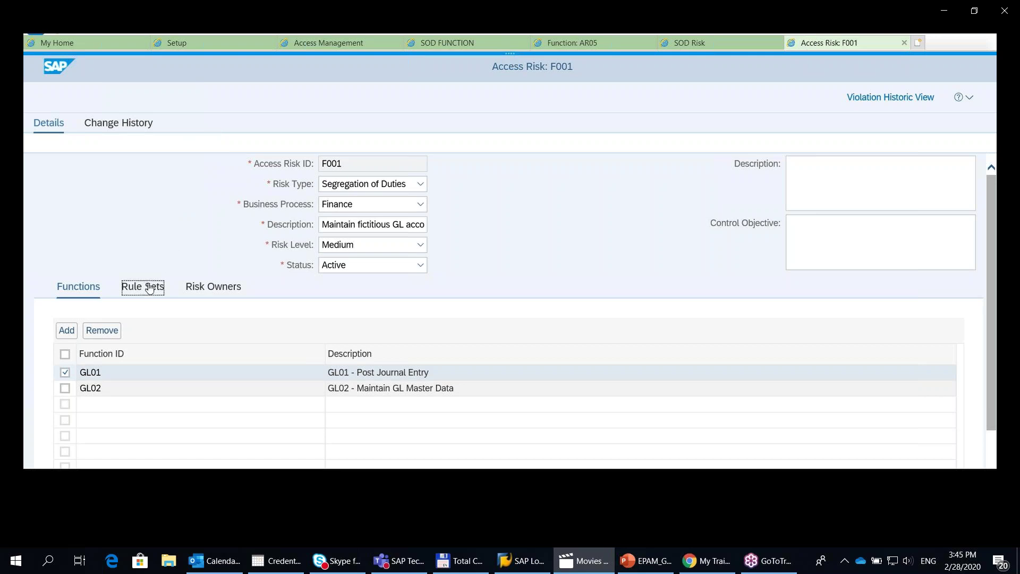
pyautogui.click(210, 289)
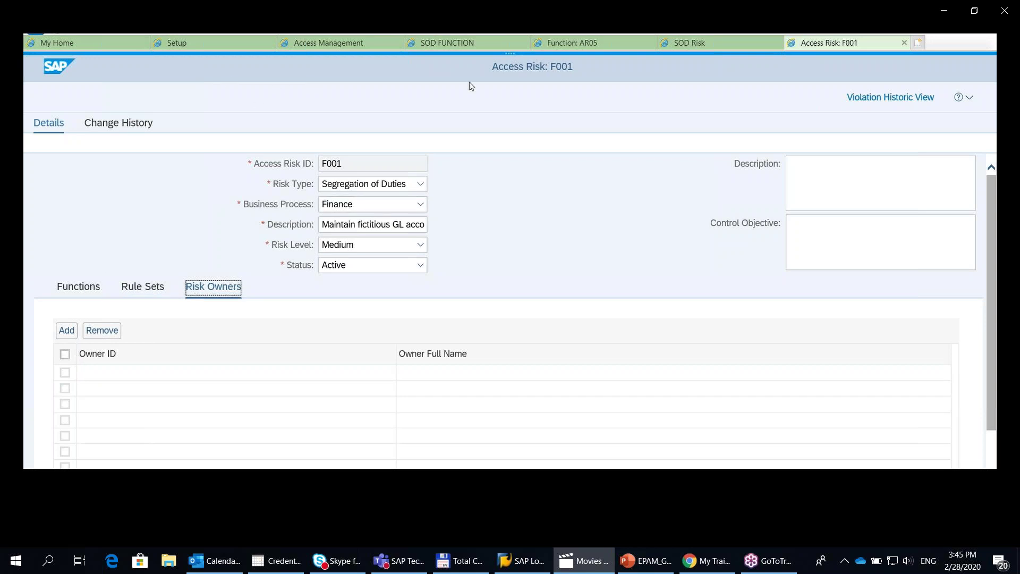
pyautogui.click(706, 44)
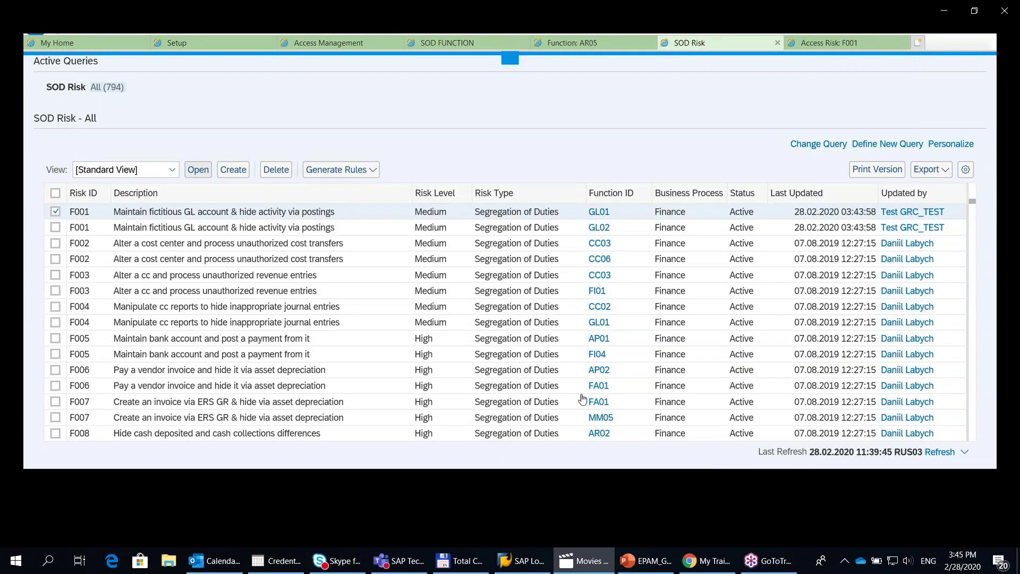
# - Open function GL01 of risk F001, browse its assigned actions, and go back to the SOD Risk list
pyautogui.click(599, 227)
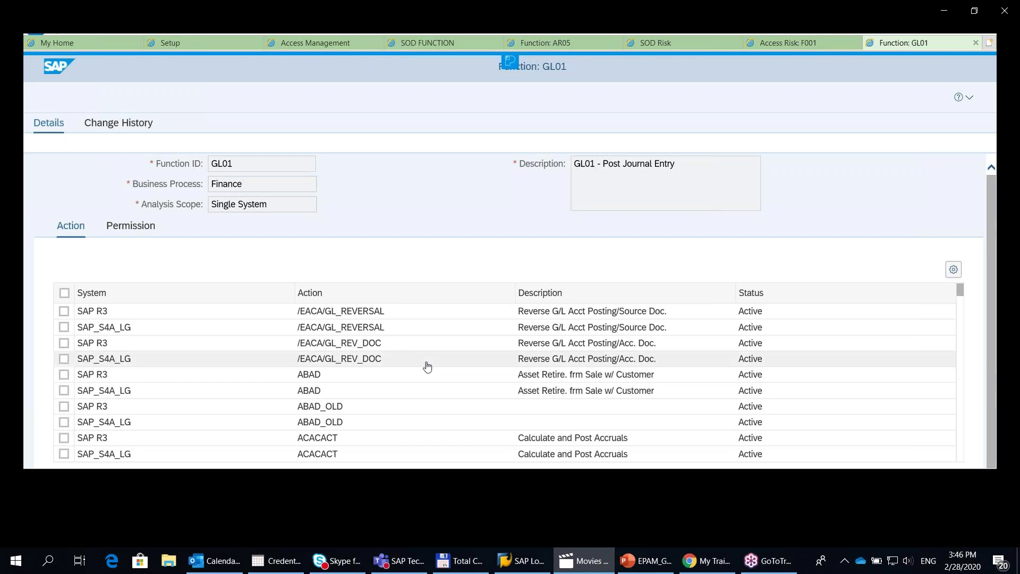
pyautogui.scroll(-3, 427, 365)
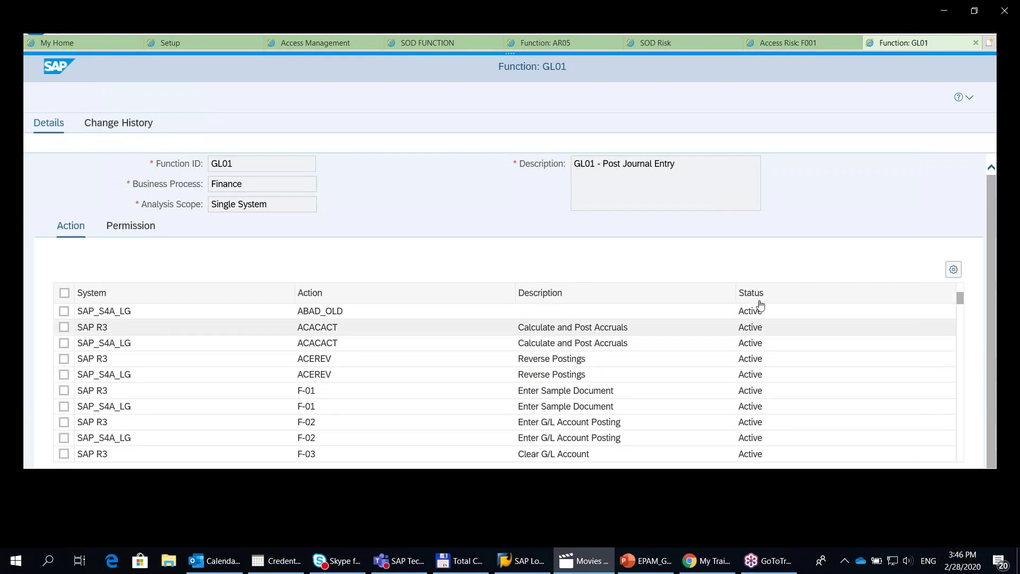
pyautogui.click(686, 44)
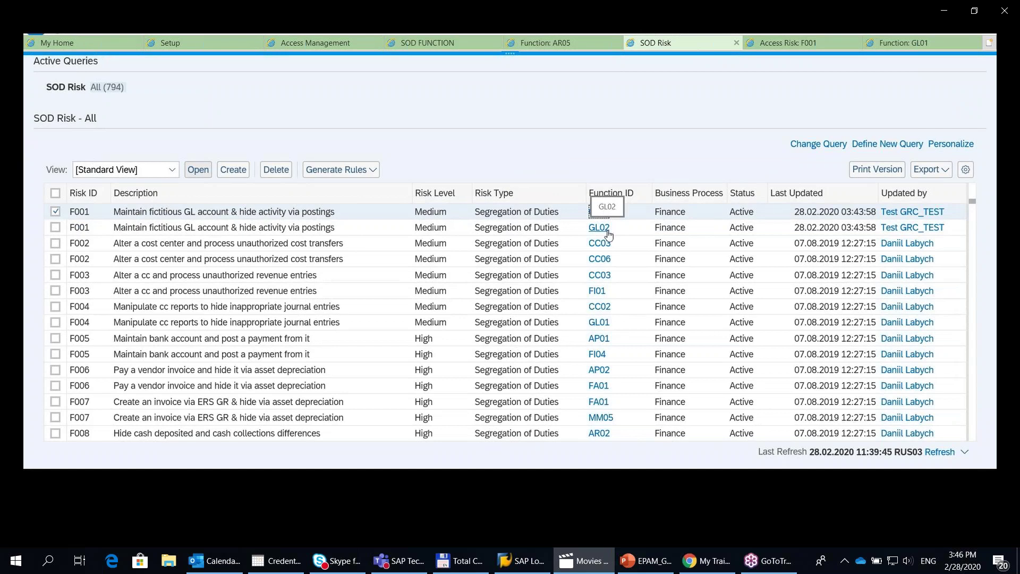
# - Skip the demo past the function GL01 pages, pause at the role-level risk analysis criteria for ZGRC_SOD, and resume playback
pyautogui.click(234, 484)
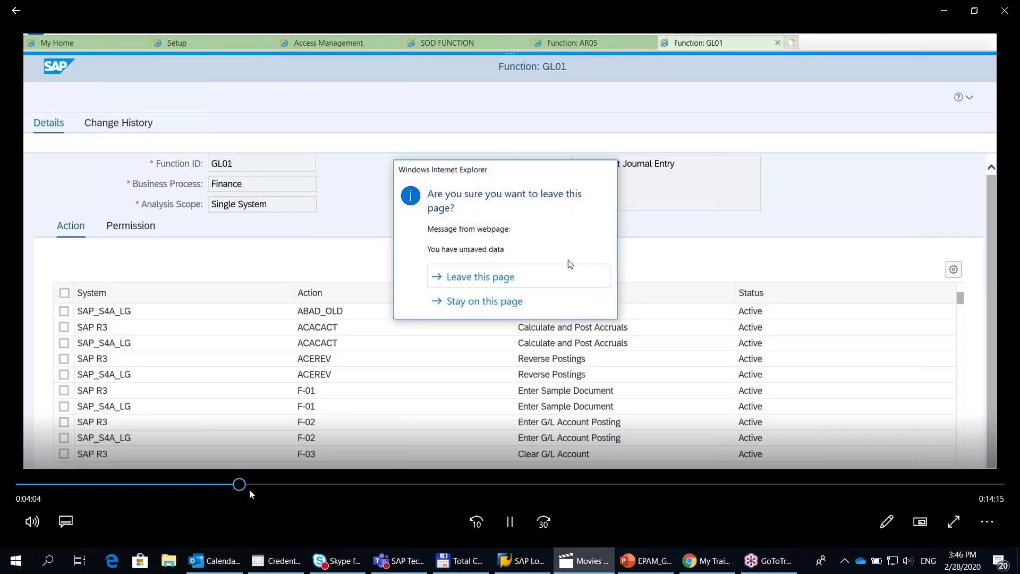
pyautogui.click(249, 485)
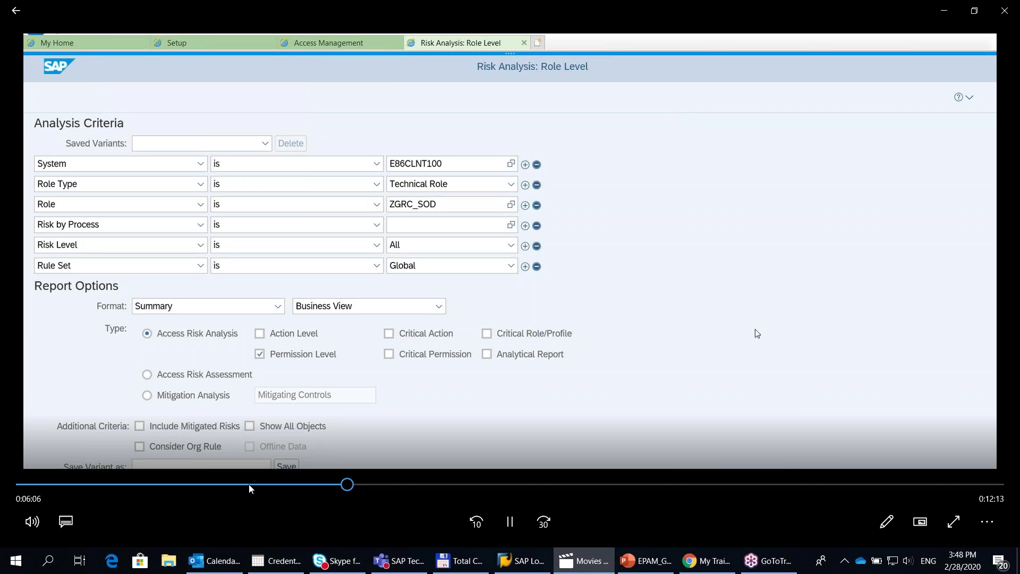
pyautogui.click(510, 527)
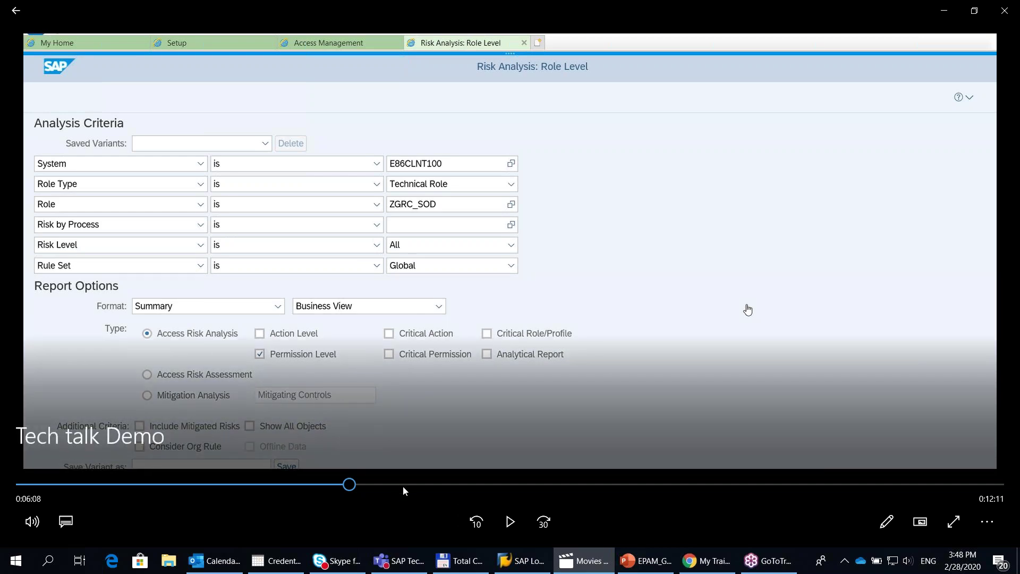
pyautogui.click(511, 522)
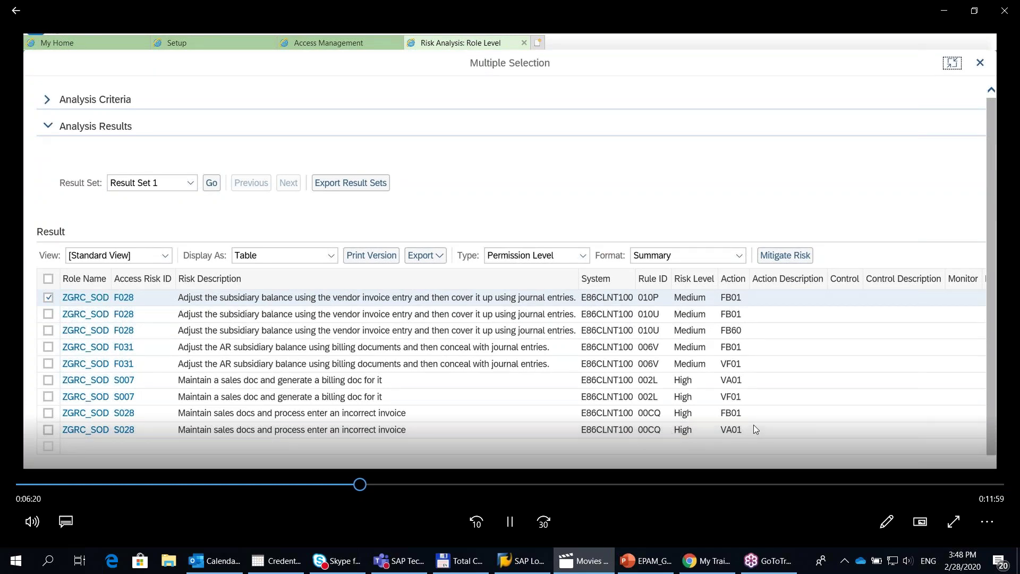
# - Pause and resume the demo at the ZGRC_SOD risk analysis results and at the Include Mitigated Risks option
pyautogui.click(510, 521)
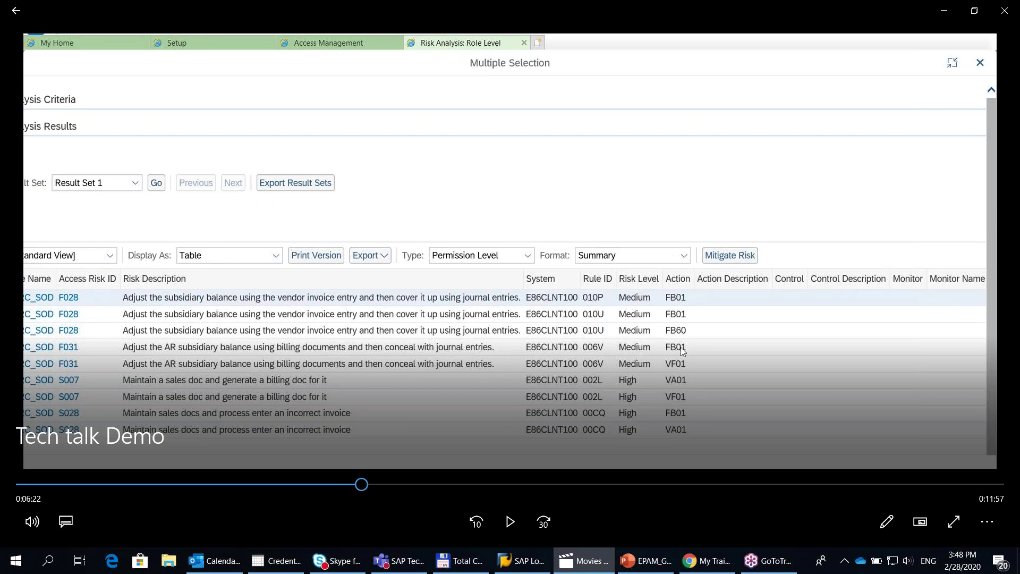
pyautogui.click(510, 521)
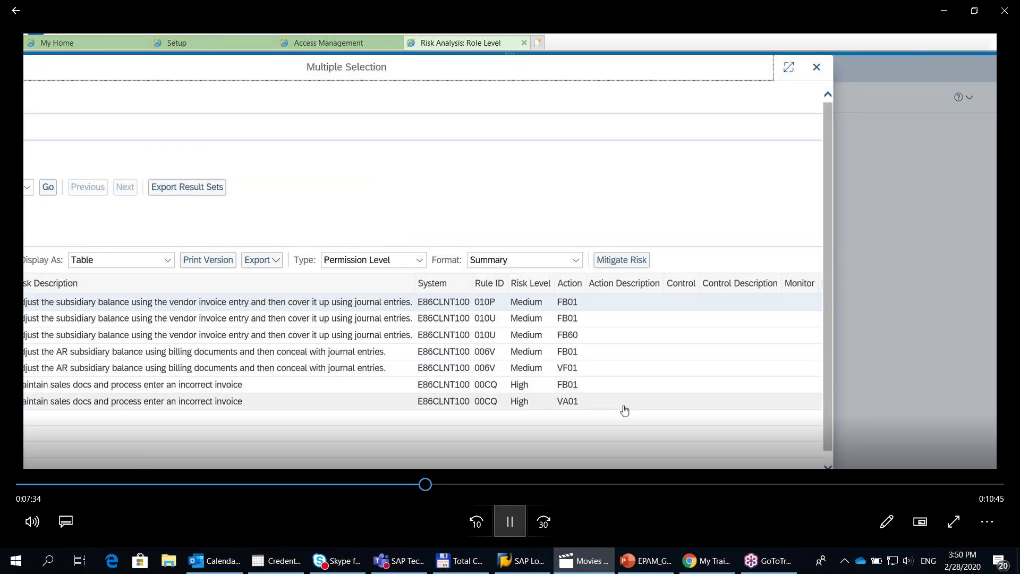
pyautogui.click(510, 522)
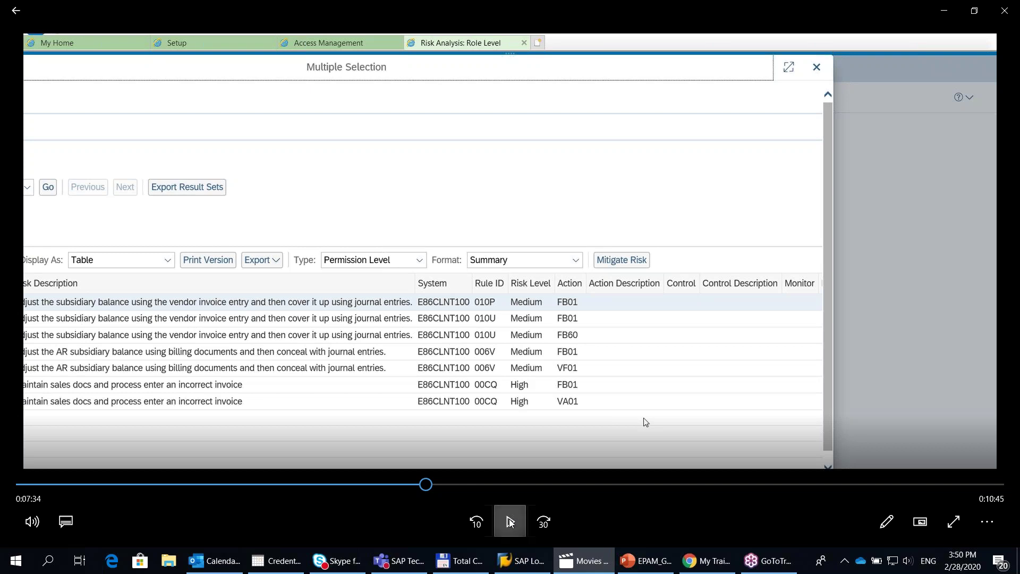
pyautogui.click(509, 520)
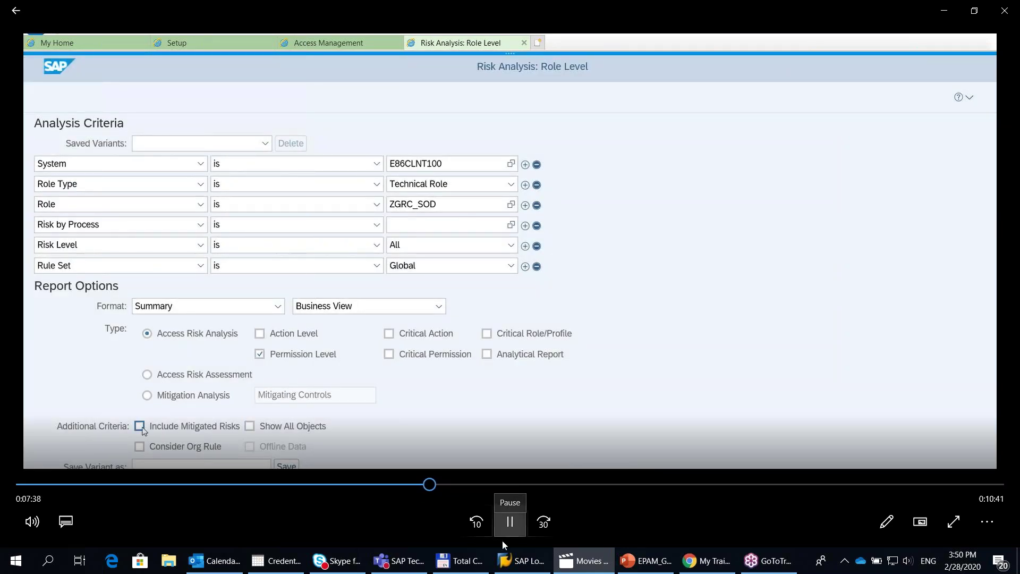
pyautogui.click(505, 528)
pyautogui.click(505, 528)
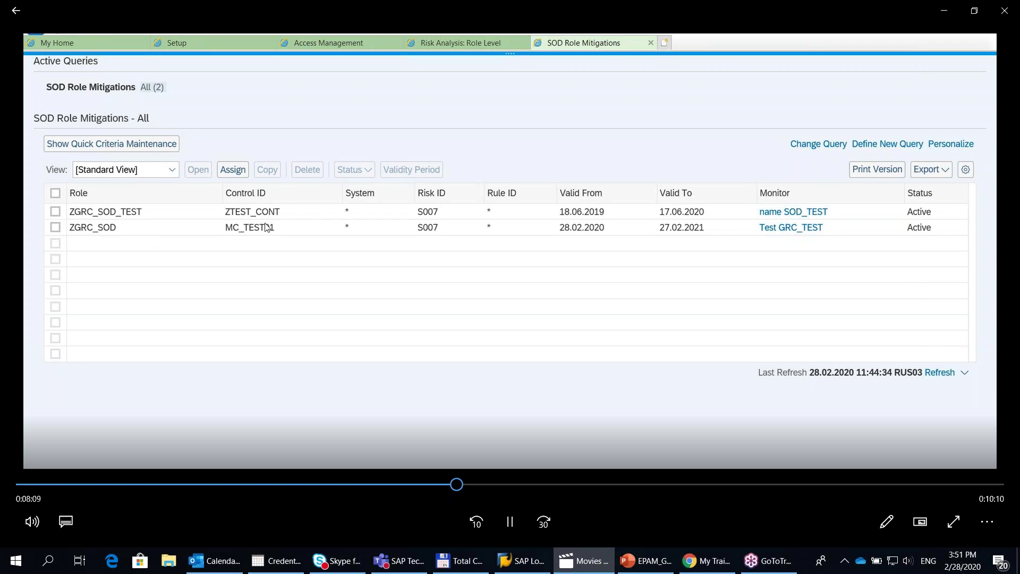
# - Skip the demo forward from the SOD role mitigations list, through the Access Management page, to the access request part
pyautogui.click(471, 486)
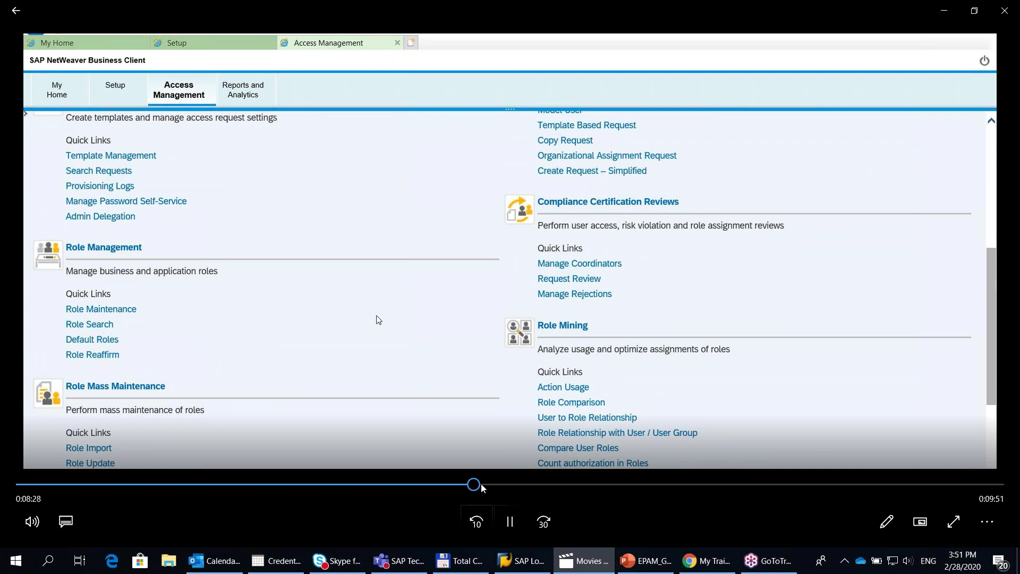
pyautogui.moveTo(481, 485); pyautogui.dragTo(490, 486)
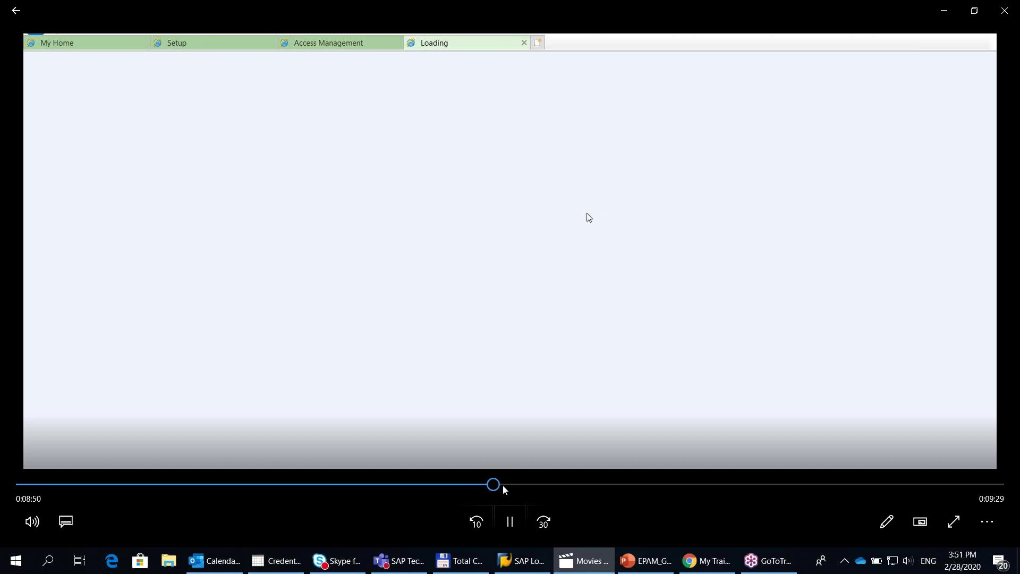
pyautogui.click(503, 485)
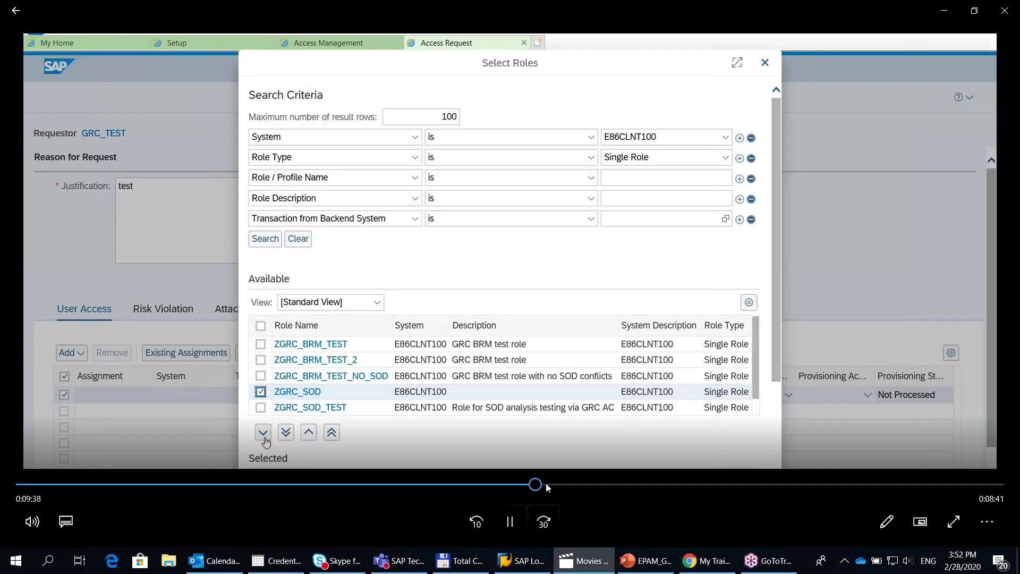
# - Skip the demo forward from the access request's role selection and user details to the request search and its audit log
pyautogui.click(548, 484)
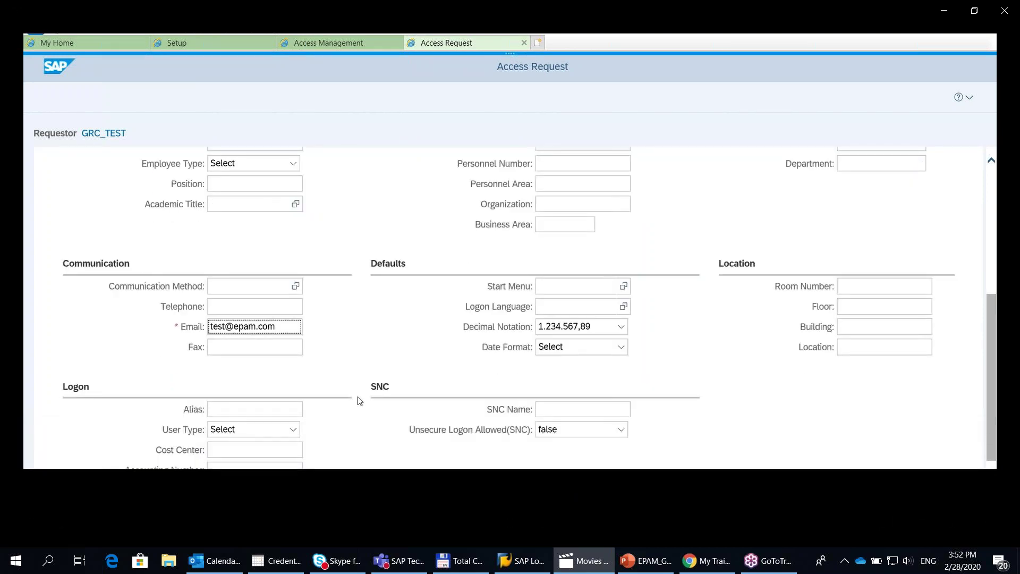
pyautogui.moveTo(602, 479)
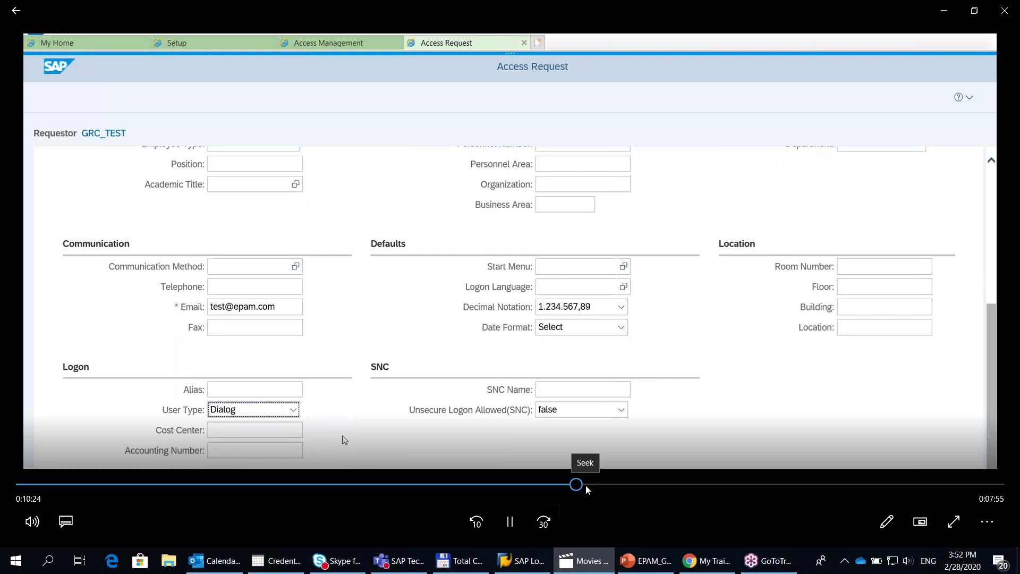
pyautogui.click(585, 484)
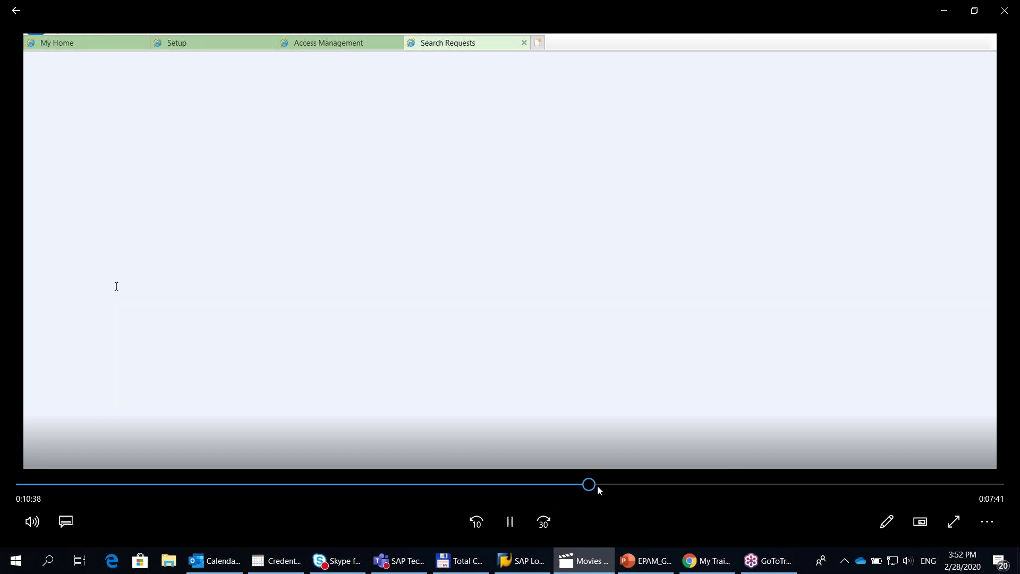
pyautogui.click(597, 485)
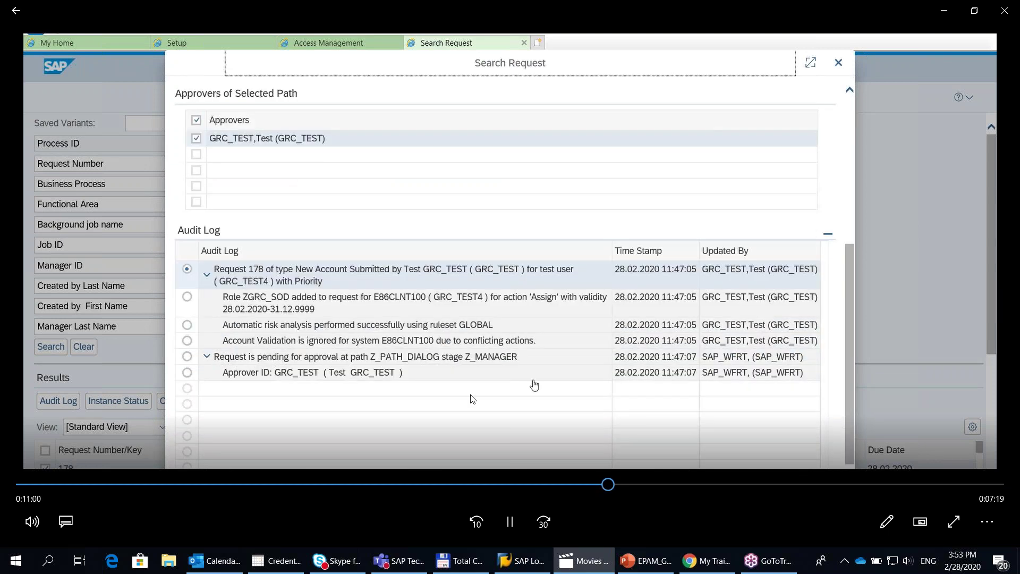
# - Skip the demo from the audit log to the Work Inbox, and pause and resume it at access request 178's risk and mitigation status
pyautogui.click(617, 485)
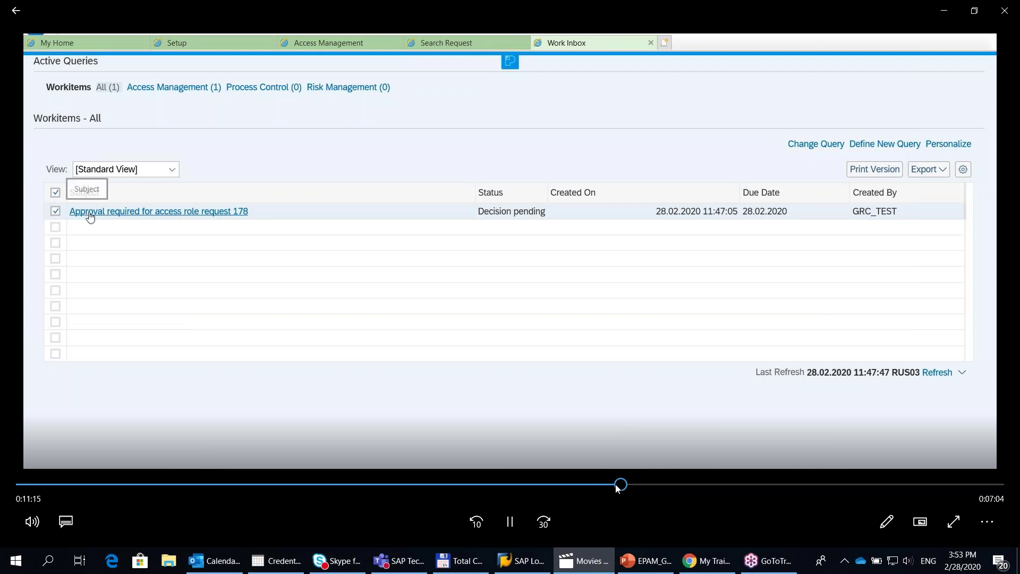
pyautogui.click(609, 484)
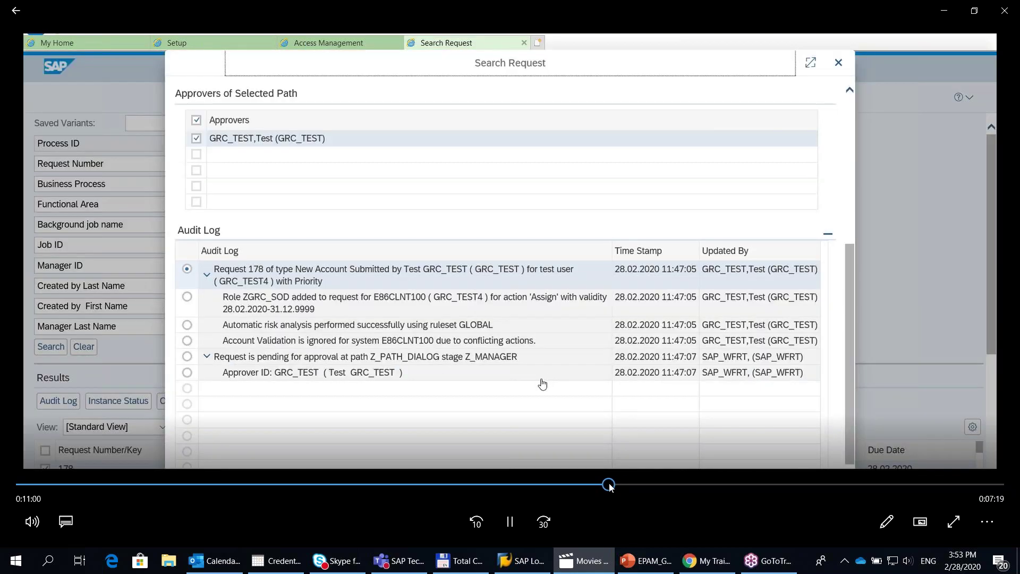
pyautogui.click(617, 484)
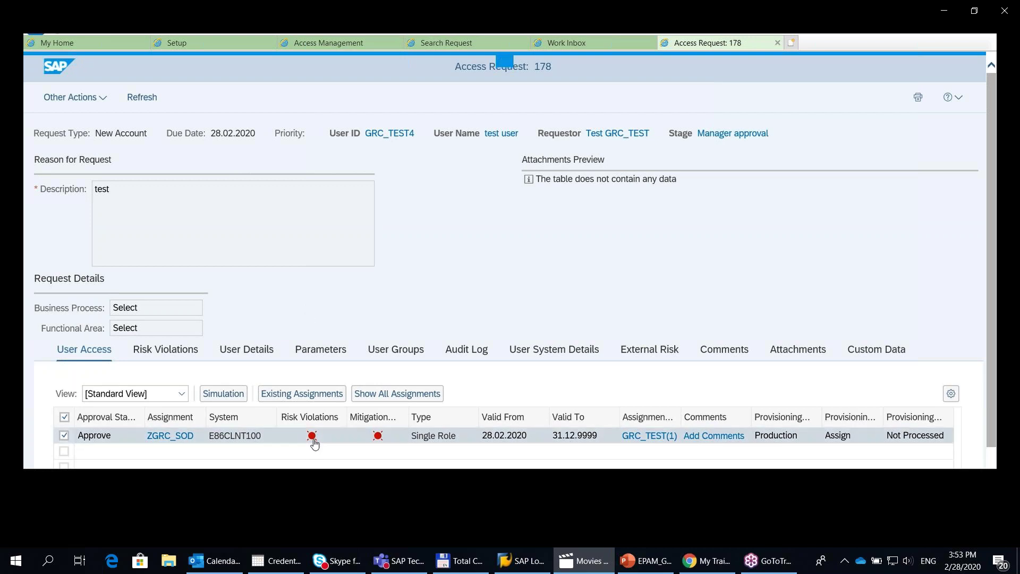
pyautogui.moveTo(554, 341)
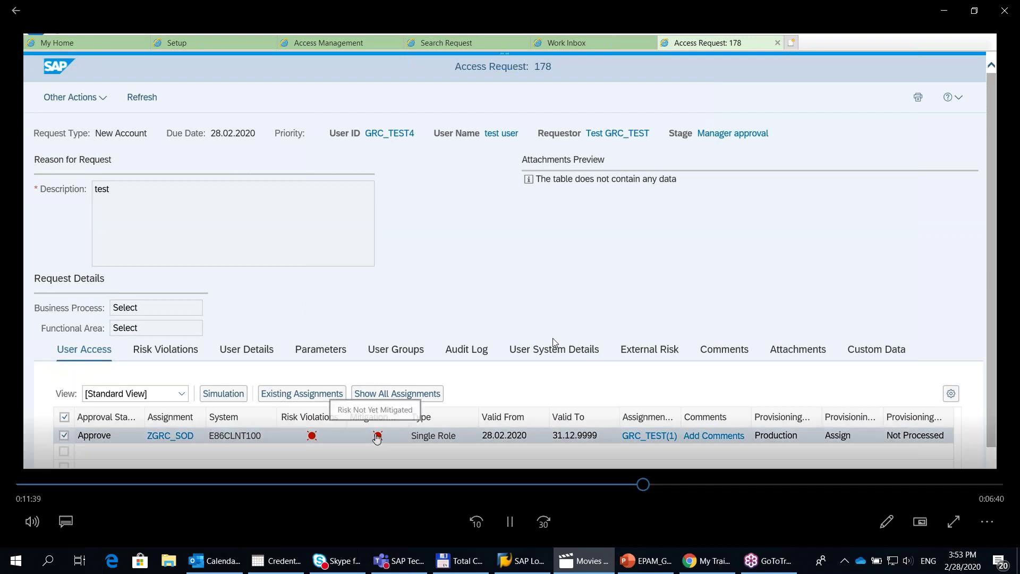
pyautogui.click(508, 522)
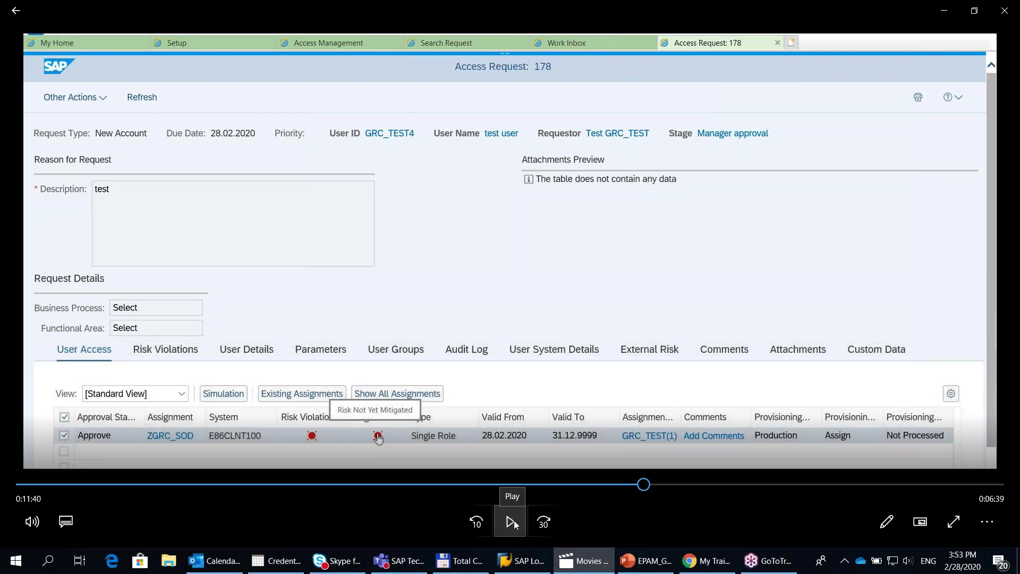
pyautogui.click(512, 522)
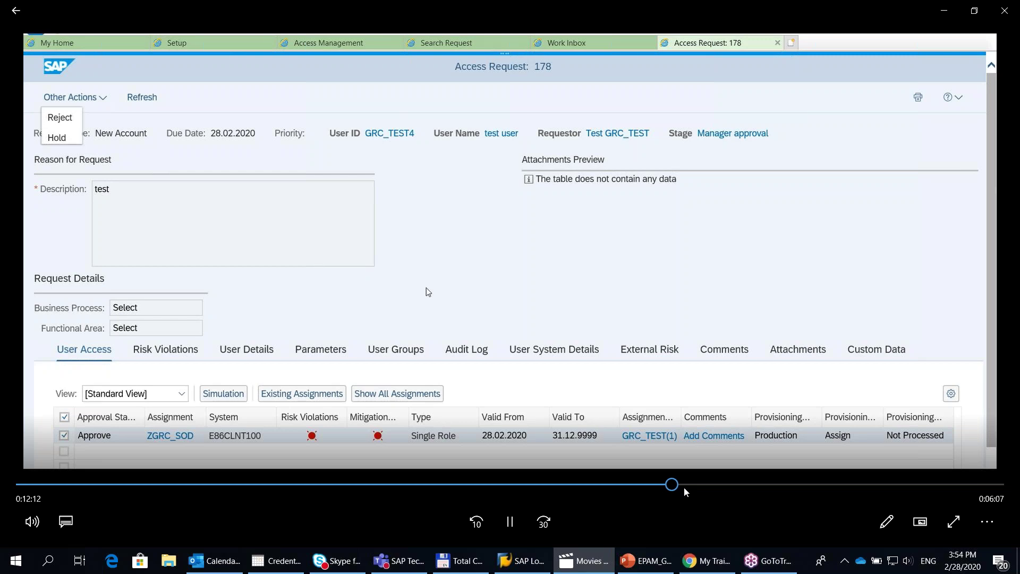
# - Skip the demo forward from access request 178 through the request's audit log to User Maintenance and the roles of GRC_TEST4
pyautogui.click(686, 483)
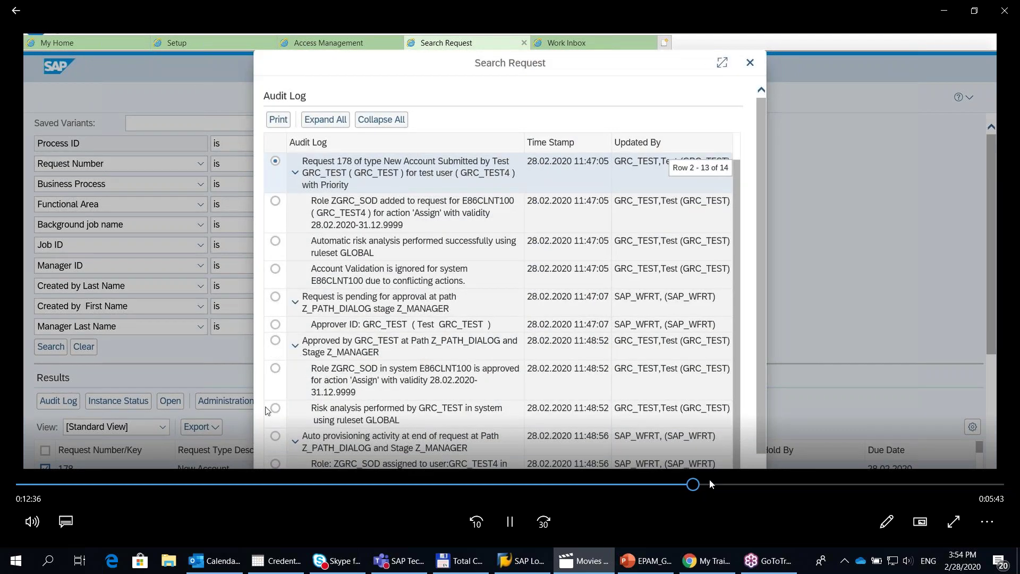
pyautogui.click(712, 485)
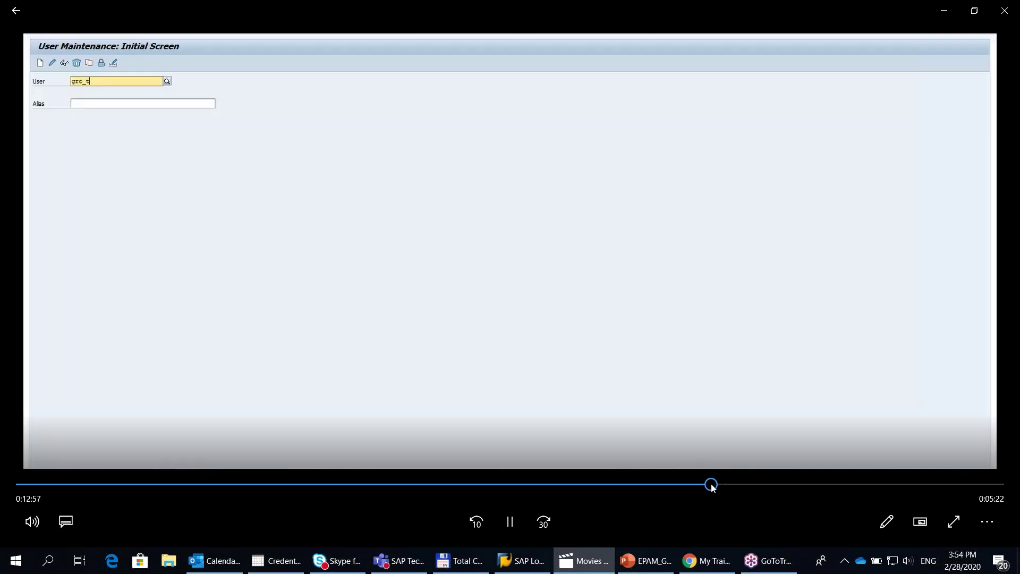
pyautogui.click(724, 485)
pyautogui.click(718, 484)
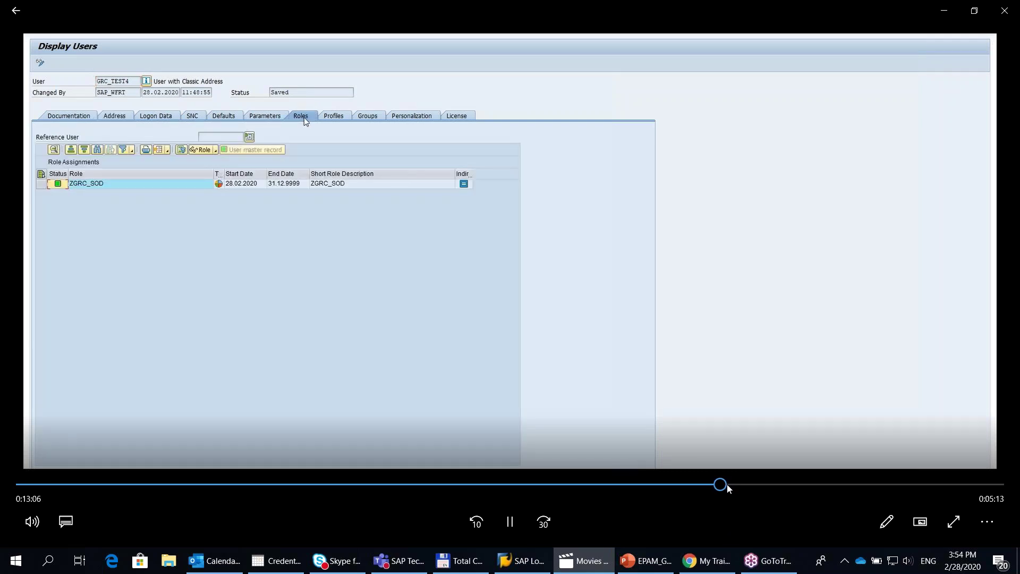
# - Skip the demo forward to the Central Owner list, pause it on the owner types, and resume playback
pyautogui.click(728, 484)
pyautogui.click(738, 484)
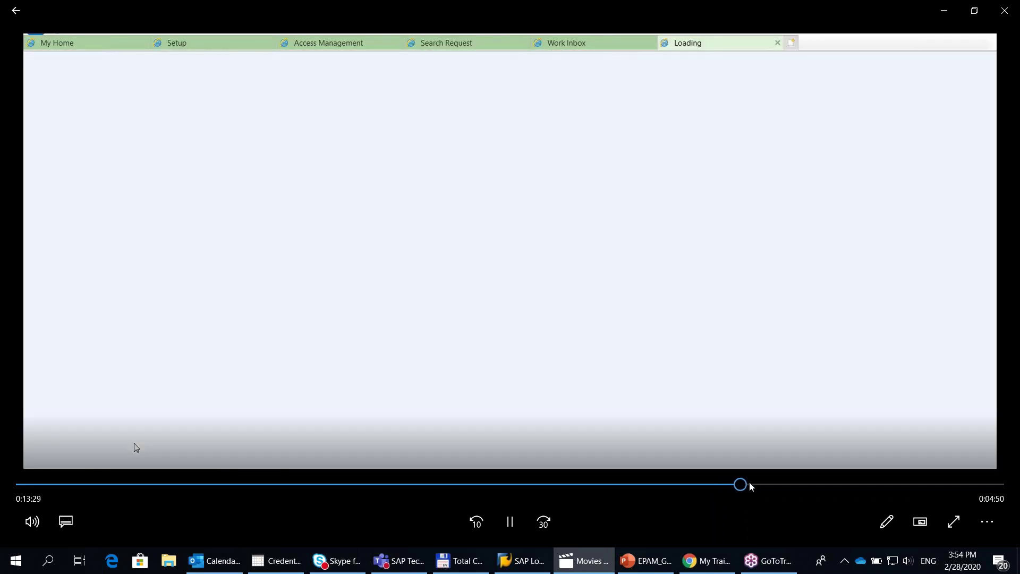
pyautogui.click(751, 484)
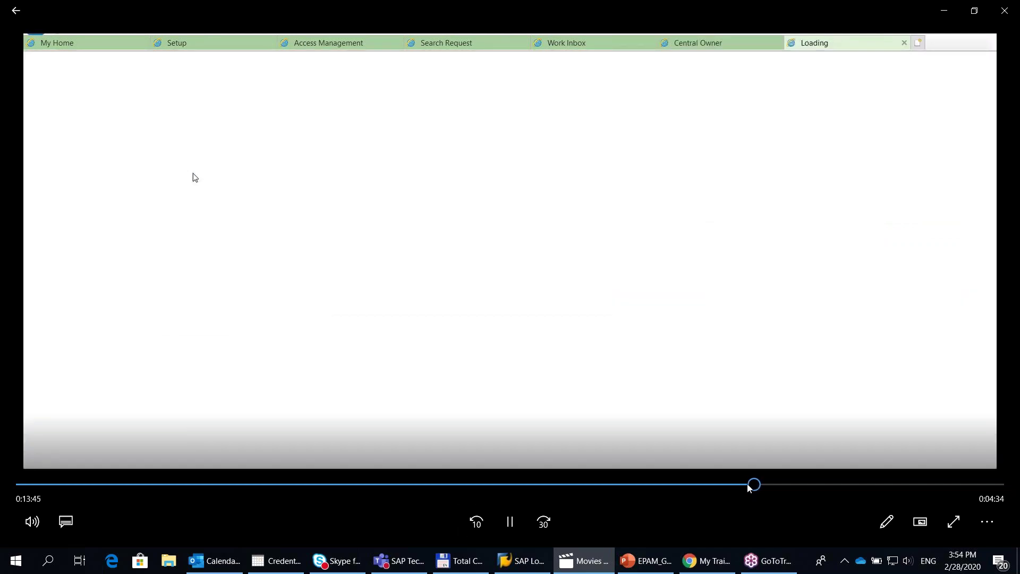
pyautogui.click(747, 485)
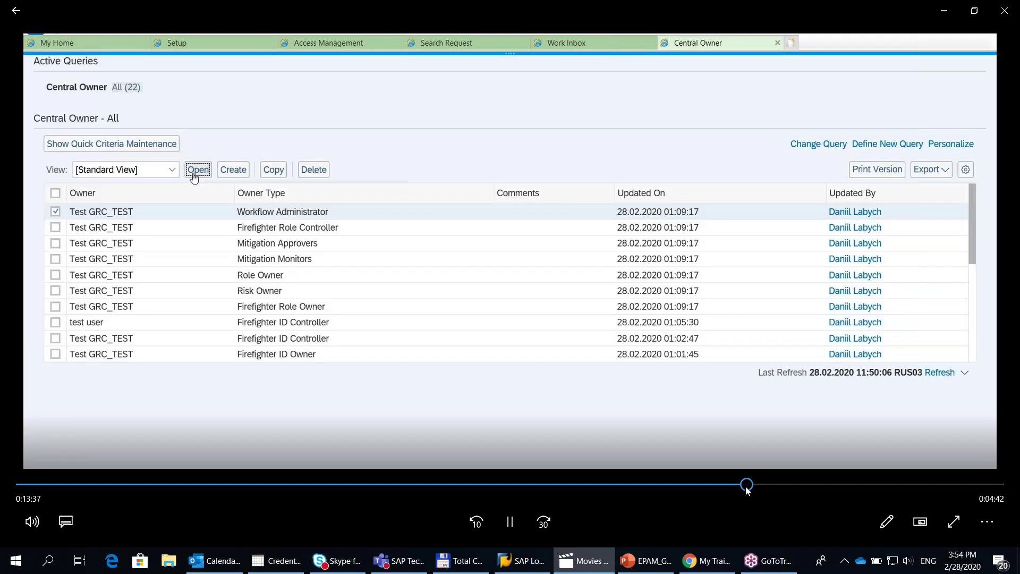
pyautogui.click(514, 526)
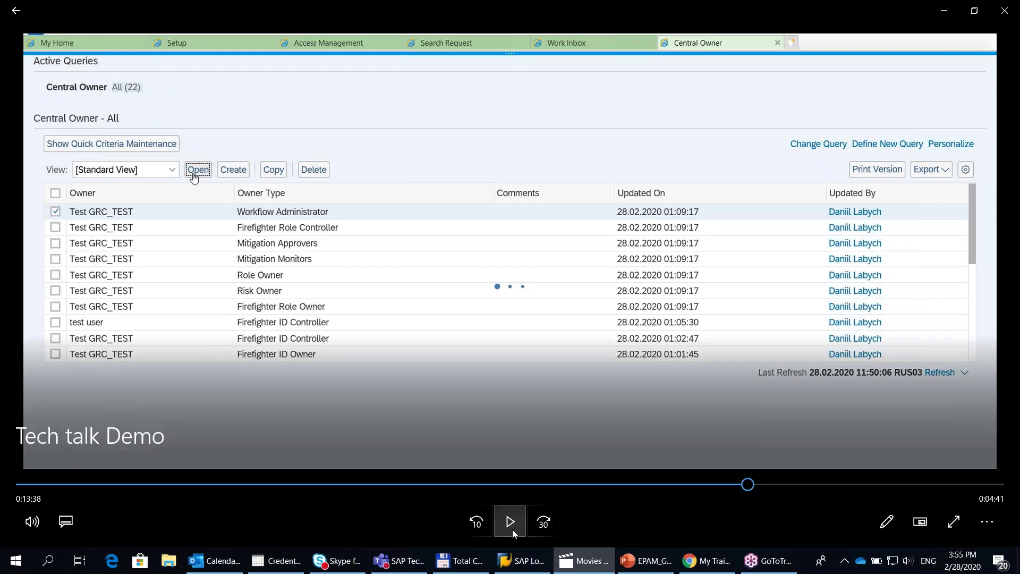
pyautogui.click(512, 529)
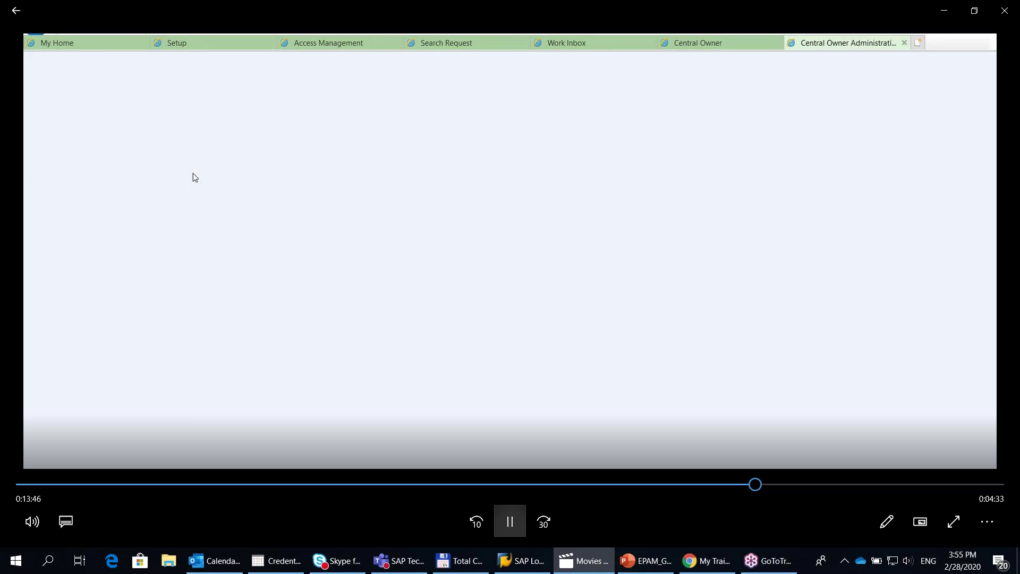
# - Skip the demo past the Central Owner pages to Emergency Access Management, and pause and resume it at the firefighter ID logon list
pyautogui.click(774, 485)
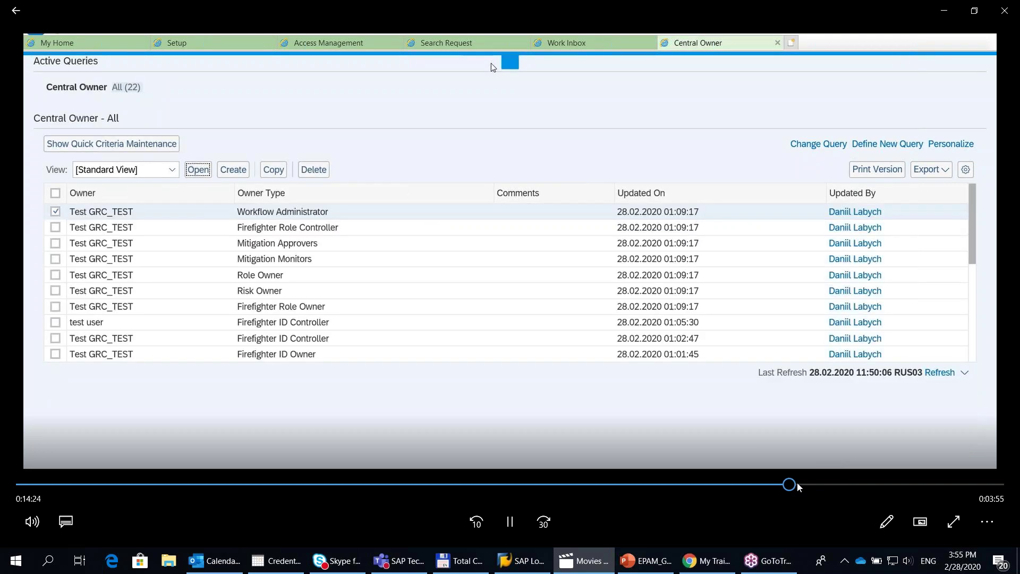
pyautogui.moveTo(798, 483); pyautogui.dragTo(808, 483)
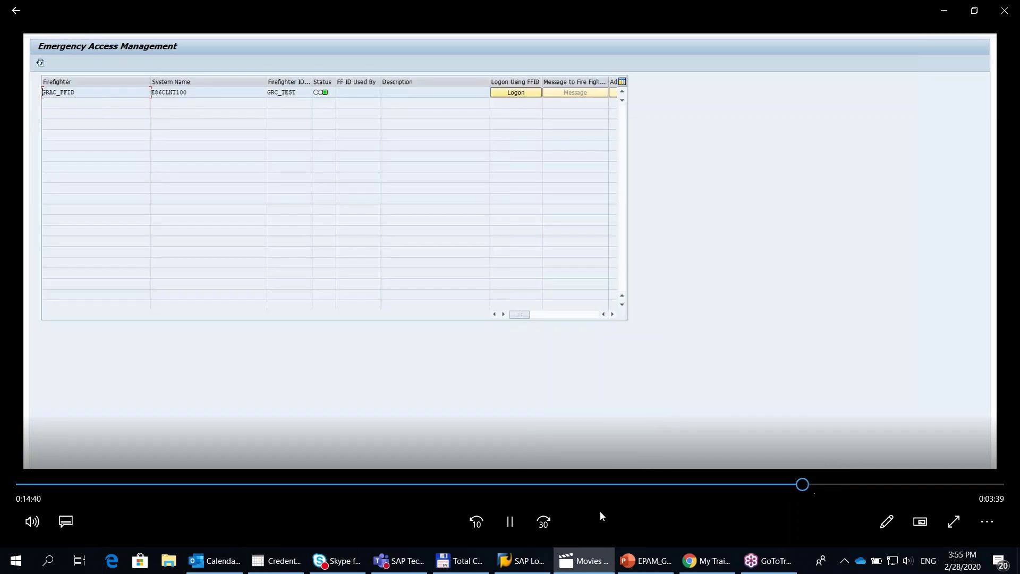
pyautogui.click(514, 527)
pyautogui.click(514, 527)
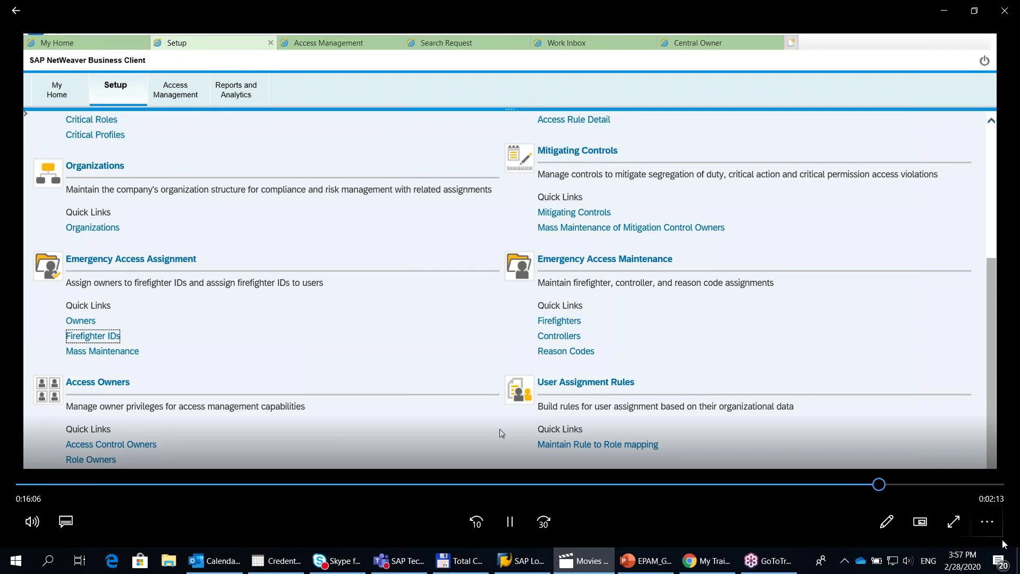
# - Skip the demo to the Access Requests dashboard, pause and resume it, and advance the slideshow past the SAP GRC Access Control Demo slide
pyautogui.click(960, 484)
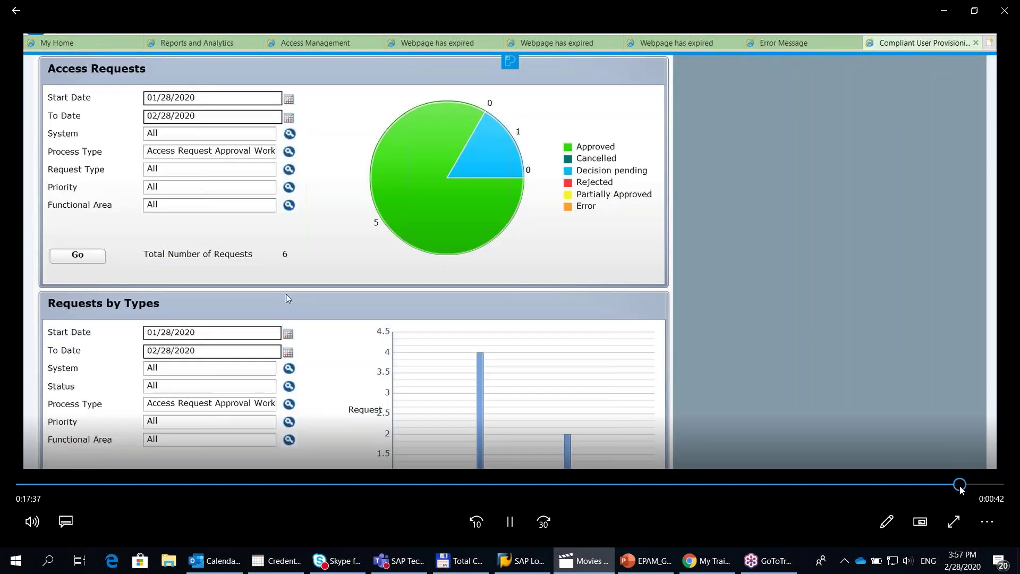
pyautogui.click(515, 530)
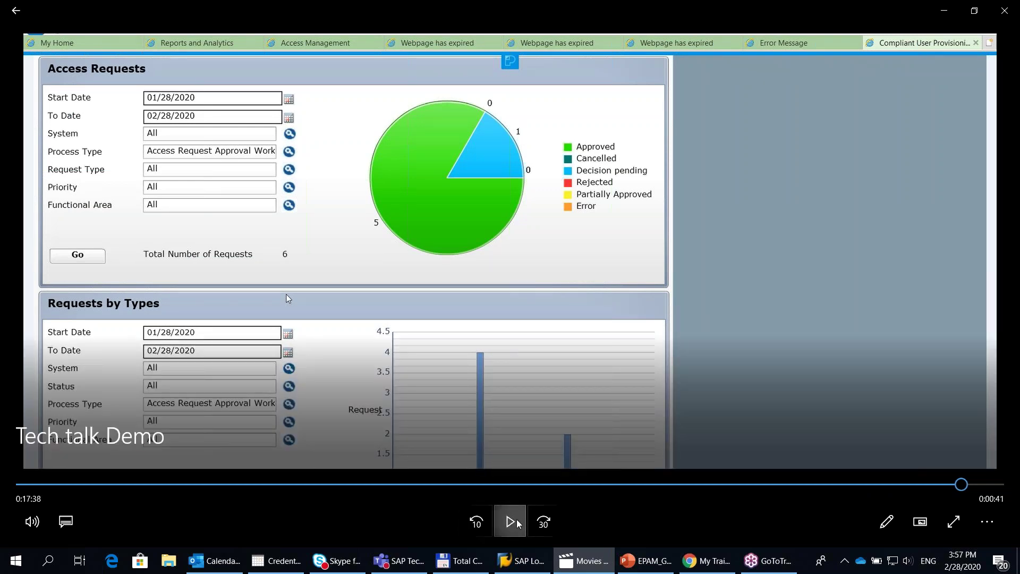
pyautogui.click(519, 524)
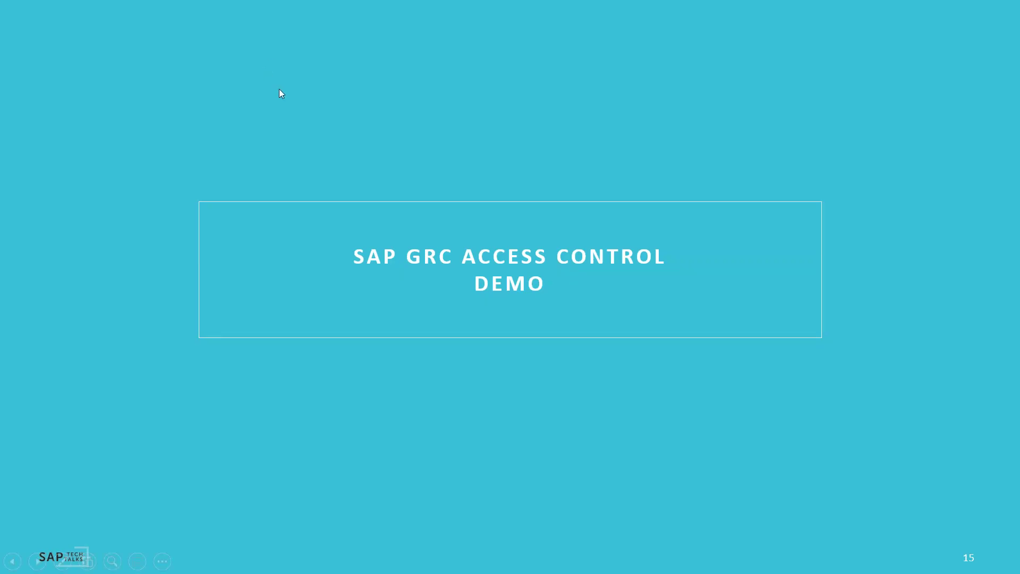
pyautogui.press('Right')
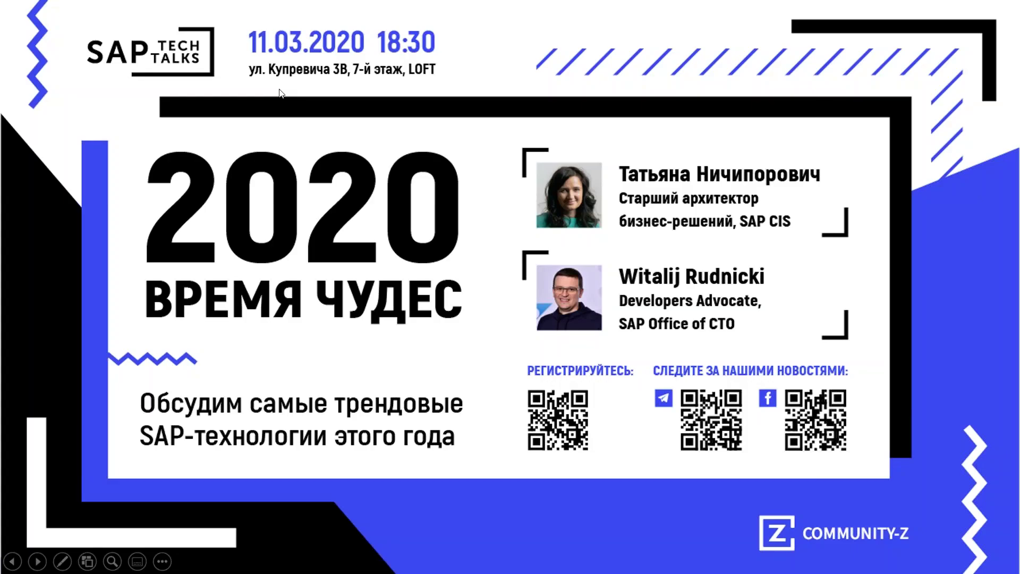